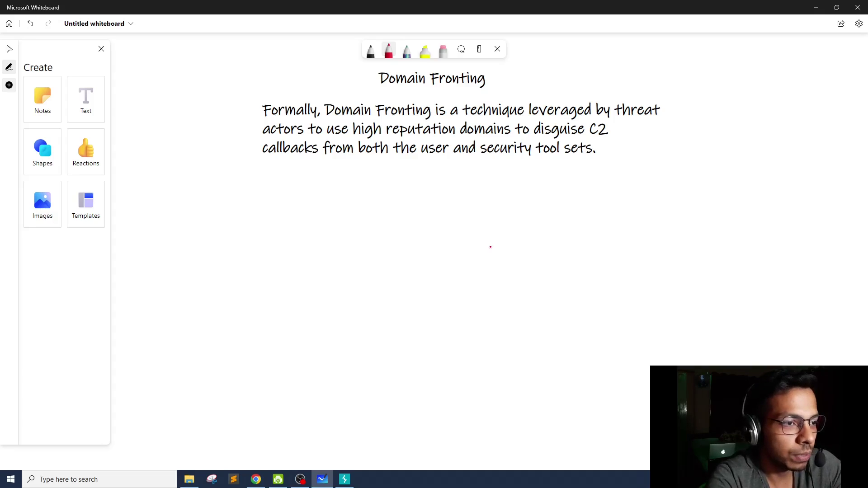
Step: Tick the Domain Fronting title in red, then highlight the MITRE 'Proxy: Domain Fronting' heading in Chrome
drag(366, 83, 376, 81)
key(Escape)
click(256, 479)
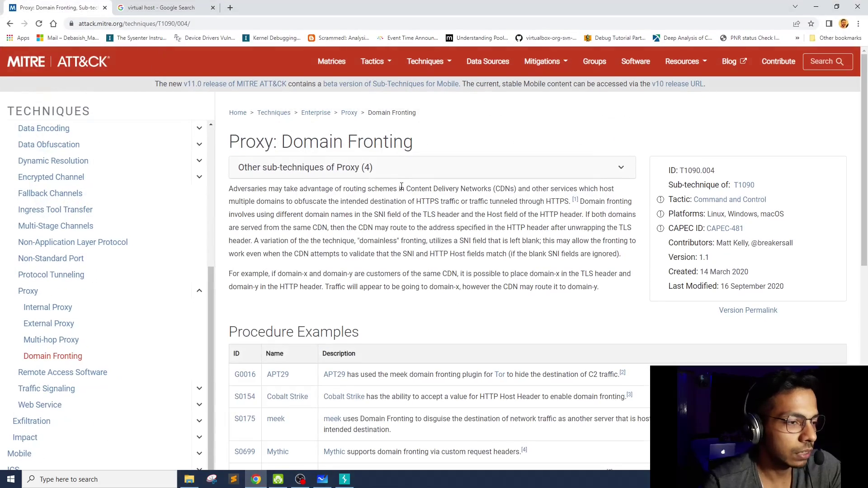
drag(228, 142, 391, 143)
Step: Return to the whiteboard and draw a red tick after 'tool sets.' in the definition
click(419, 148)
click(256, 479)
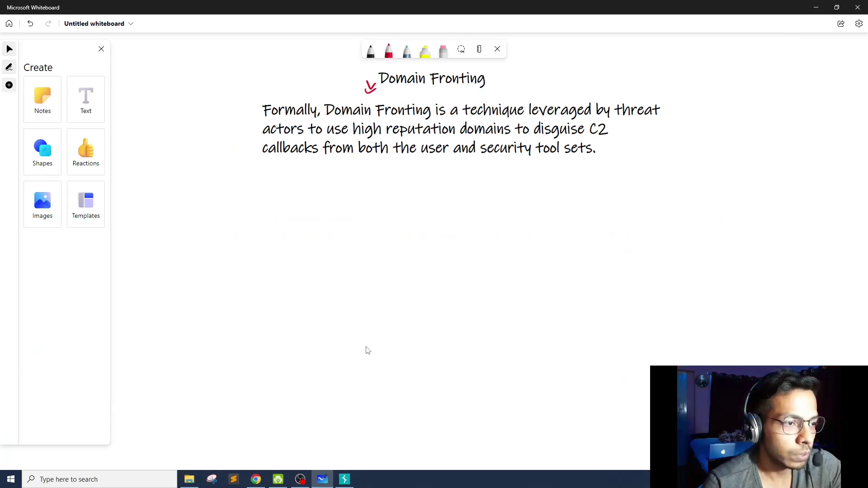
key(alt+w)
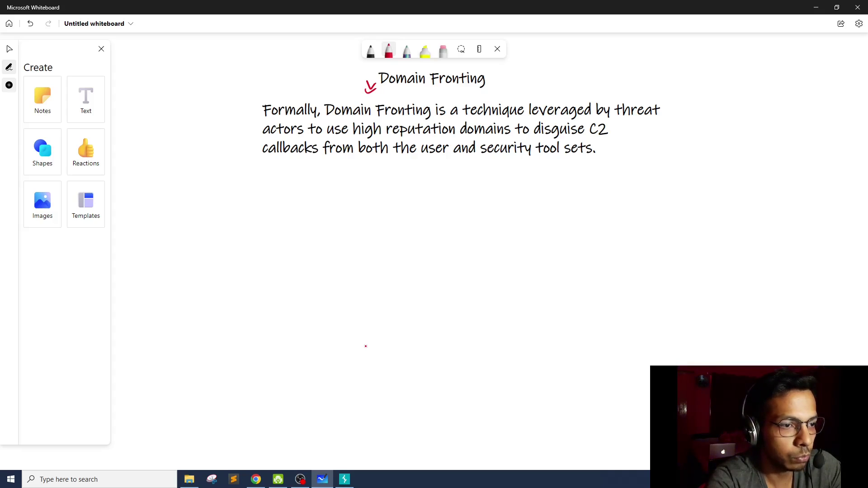
drag(625, 148, 644, 156)
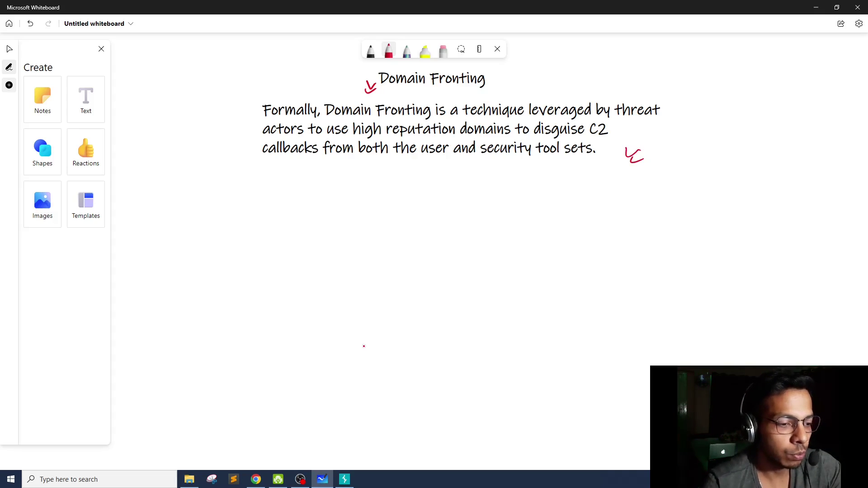
Step: Switch to the 'virtual host' Google results and highlight the virtual hosting definition
click(256, 480)
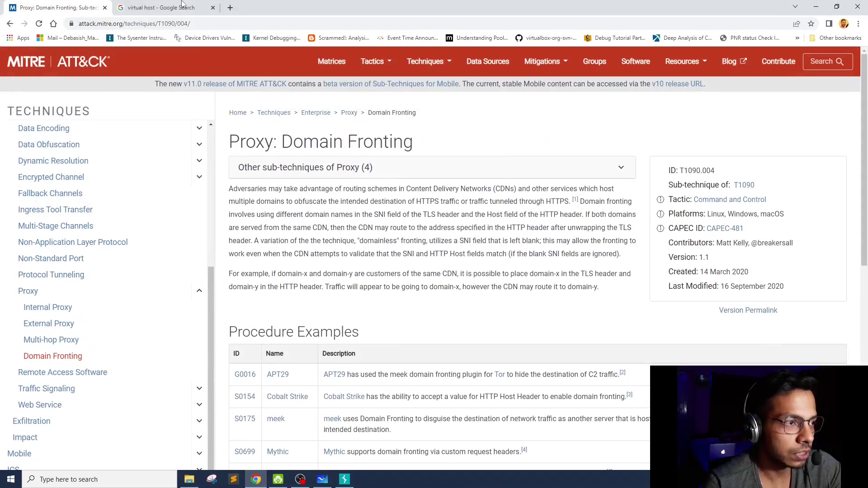
click(181, 7)
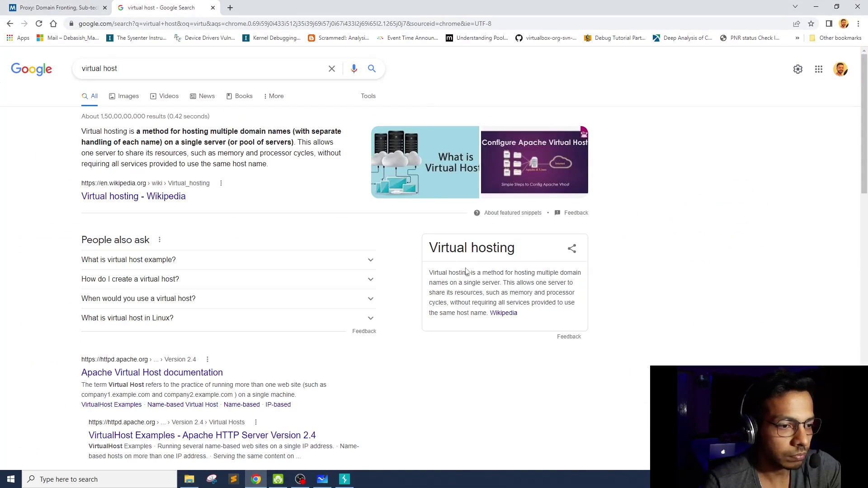
drag(434, 272, 509, 289)
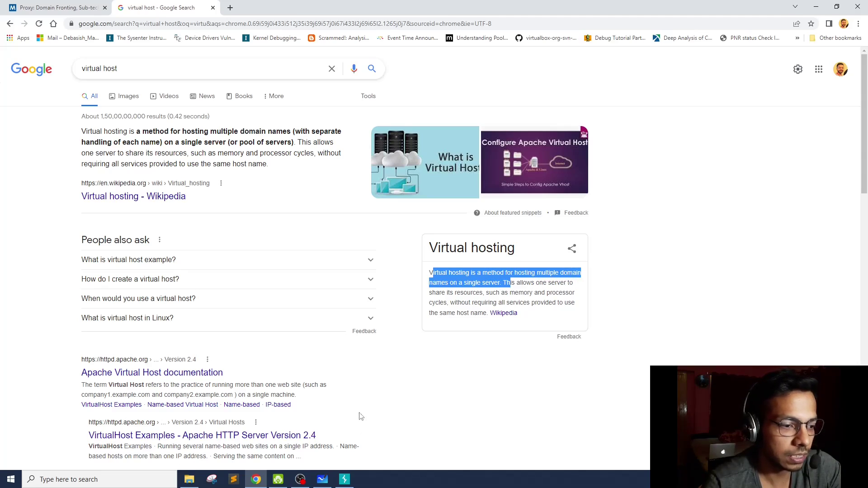
Step: Draw a tall red rectangle below the definition paragraph
click(322, 479)
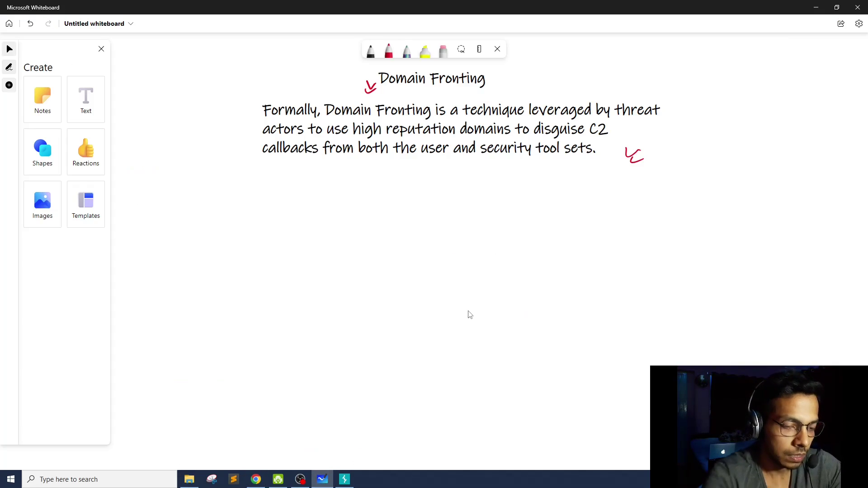
mouse_move(534, 226)
mouse_down()
mouse_move(582, 224)
mouse_move(544, 349)
mouse_up()
drag(589, 223, 598, 334)
drag(542, 359, 601, 351)
drag(599, 321, 605, 350)
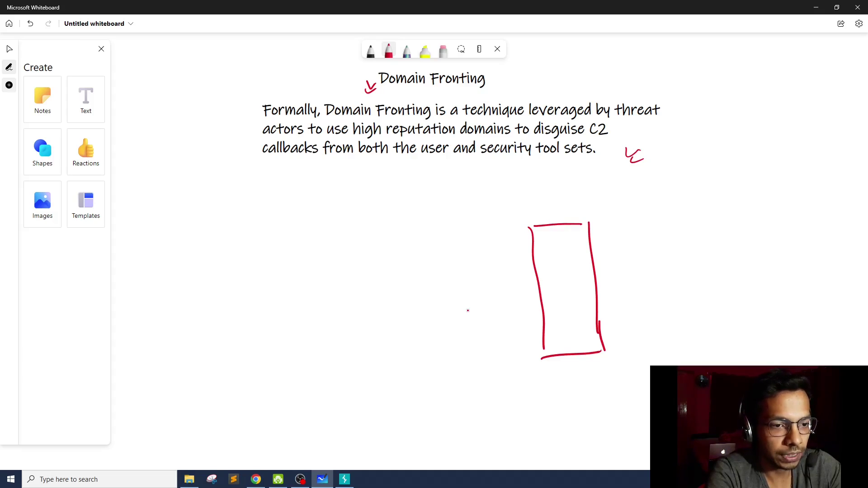
Step: Handwrite a.com, b.com, e.com and d.com in a column right of the rectangle
mouse_move(674, 219)
mouse_down()
mouse_move(689, 229)
mouse_move(700, 220)
mouse_move(724, 222)
mouse_up()
click(682, 227)
mouse_move(676, 251)
mouse_down()
mouse_move(677, 269)
mouse_move(723, 255)
mouse_up()
click(703, 261)
drag(731, 259, 749, 261)
drag(690, 305, 730, 297)
click(704, 306)
mouse_move(742, 305)
mouse_down()
mouse_move(747, 297)
mouse_move(756, 301)
mouse_up()
mouse_move(691, 331)
mouse_down()
mouse_move(694, 349)
mouse_move(730, 334)
mouse_up()
click(699, 344)
drag(742, 340, 763, 336)
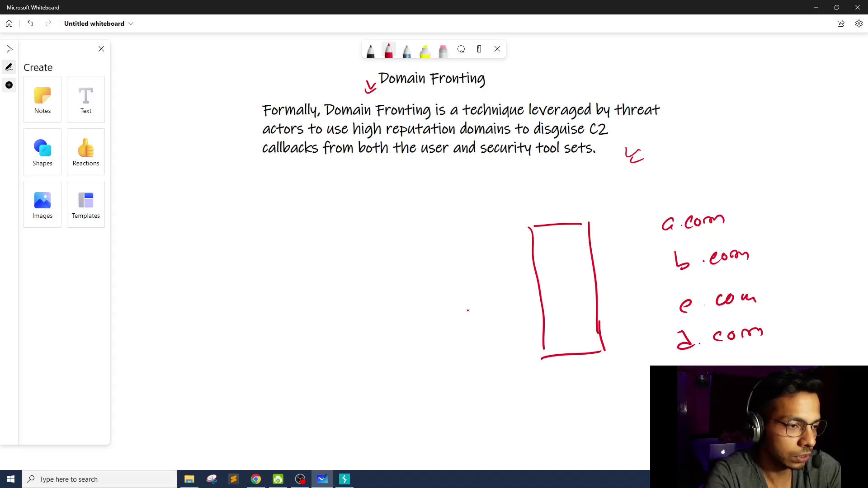
Step: Write 'Client' with a rightward arrow and underline b.com in the domain list
mouse_move(194, 295)
mouse_down()
mouse_move(183, 301)
mouse_move(190, 311)
mouse_up()
mouse_move(198, 294)
mouse_down()
mouse_move(202, 309)
mouse_move(228, 301)
mouse_up()
mouse_move(232, 286)
mouse_down()
mouse_move(234, 307)
mouse_move(240, 292)
mouse_move(277, 291)
mouse_up()
drag(268, 287, 272, 301)
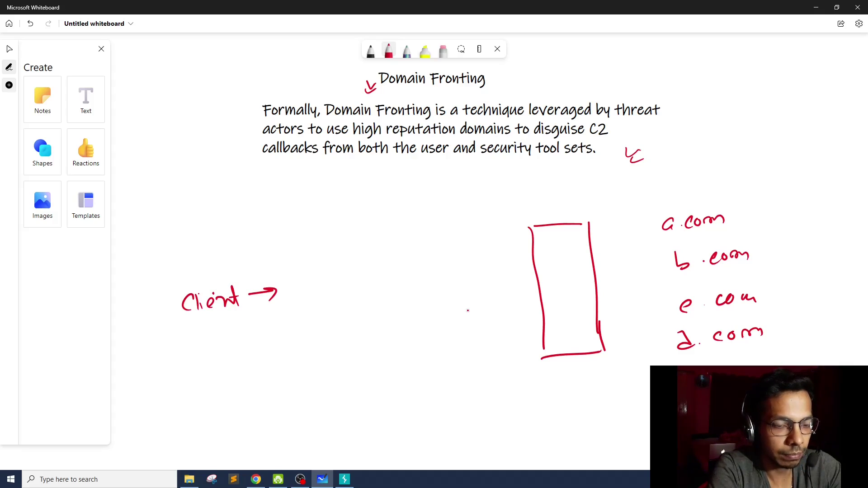
drag(669, 281, 708, 282)
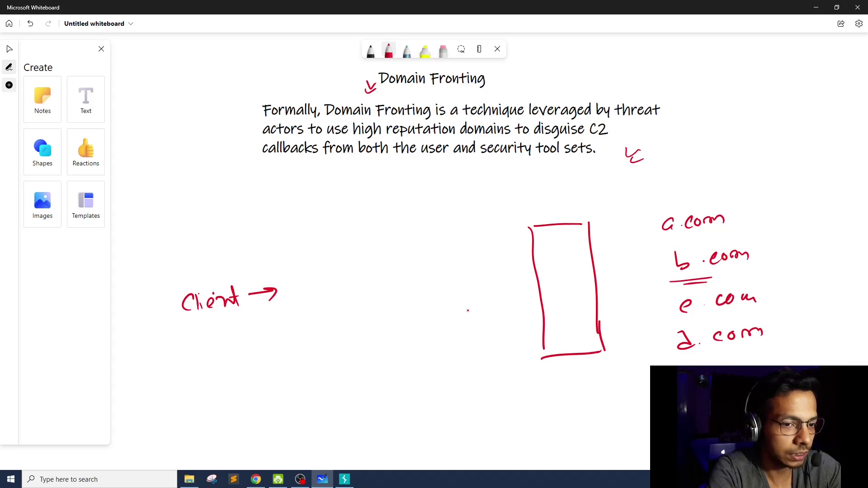
Step: Write a double-underlined b.com label above the Client side
mouse_move(330, 196)
mouse_down()
mouse_move(334, 211)
mouse_move(365, 198)
mouse_move(385, 202)
mouse_up()
click(347, 206)
drag(343, 223, 375, 213)
drag(349, 226, 371, 219)
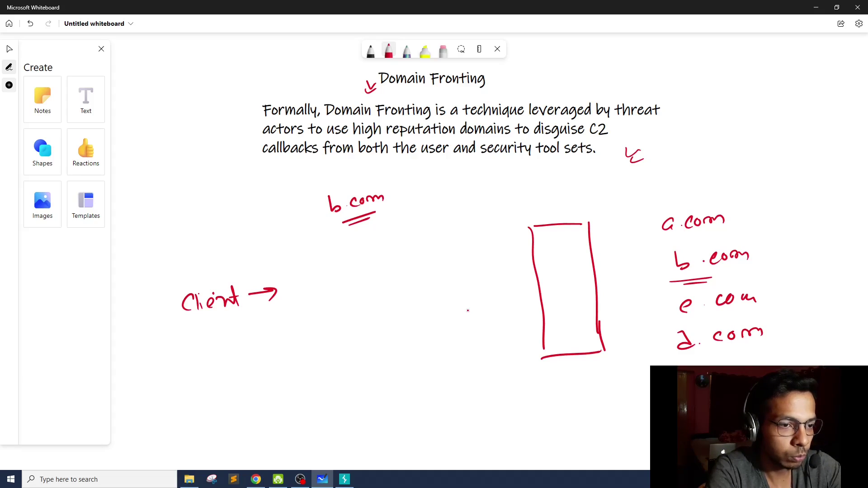
Step: Label the rectangle 19.20.25.10 and draw a small arrow inside it
drag(535, 208, 533, 222)
mouse_move(546, 207)
mouse_down()
mouse_move(543, 220)
mouse_move(567, 222)
mouse_move(571, 208)
mouse_move(595, 219)
mouse_up()
click(580, 217)
mouse_move(599, 205)
mouse_down()
mouse_move(606, 202)
mouse_move(593, 218)
mouse_move(615, 212)
mouse_up()
click(610, 210)
drag(625, 196, 625, 198)
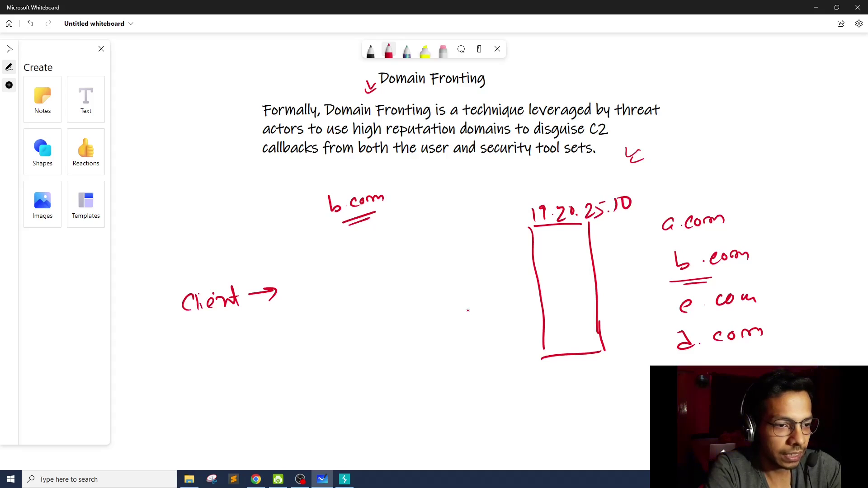
mouse_move(536, 283)
mouse_down()
mouse_move(554, 278)
mouse_move(550, 284)
mouse_up()
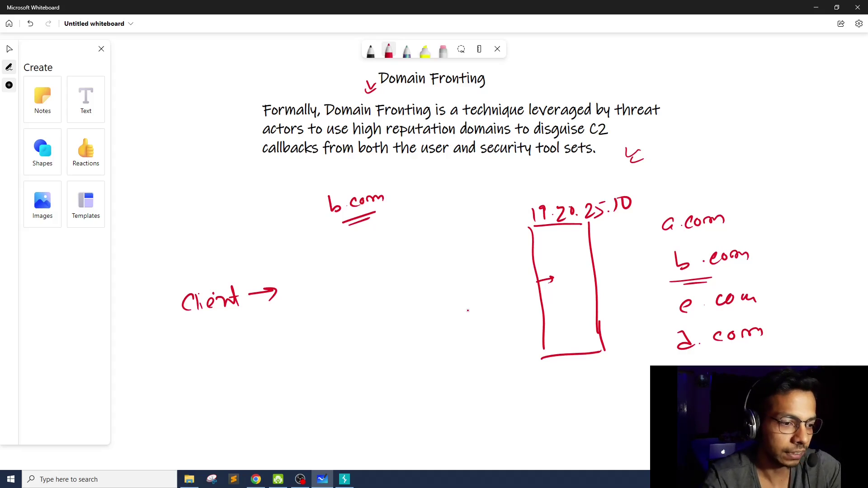
key(Escape)
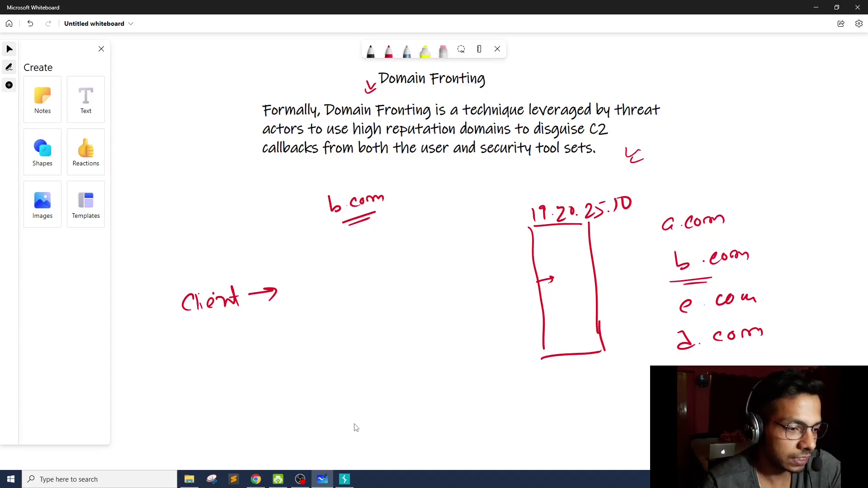
click(344, 479)
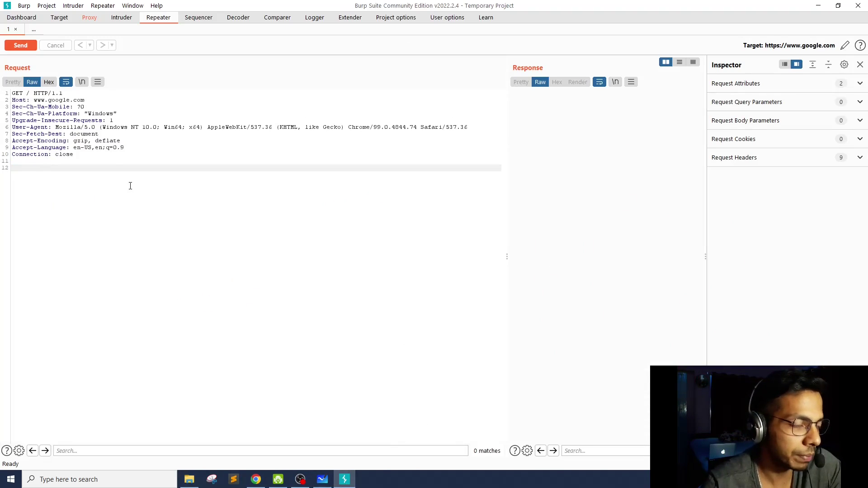
drag(114, 173, 6, 97)
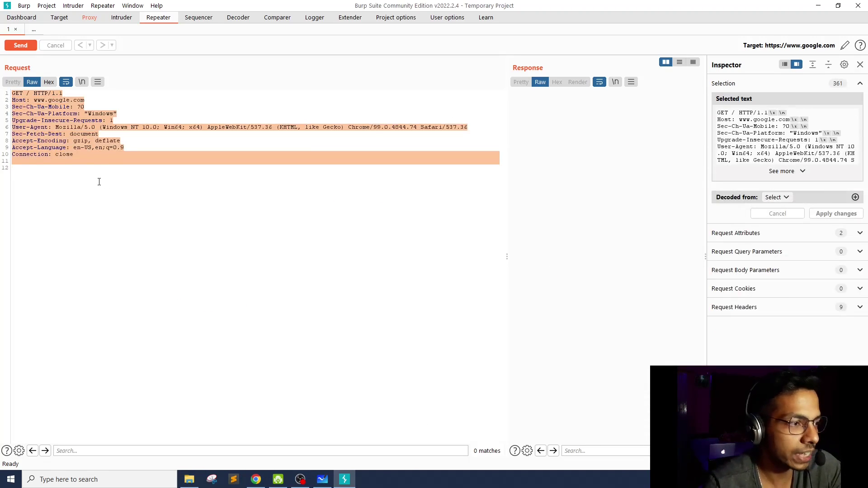
key(Right)
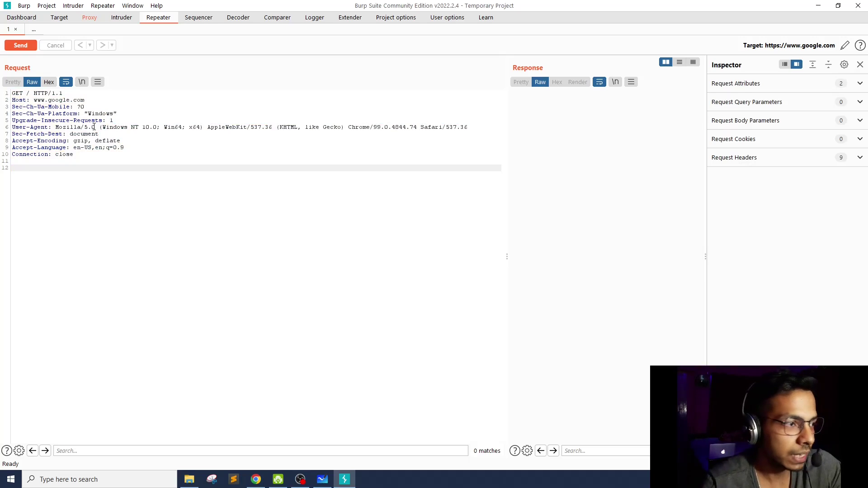
click(94, 100)
drag(94, 100, 12, 100)
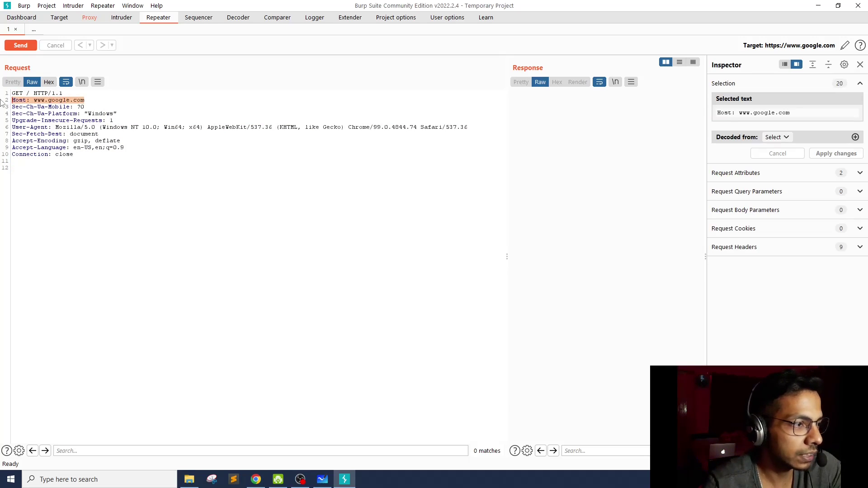
click(26, 106)
triple_click(17, 100)
click(110, 104)
drag(98, 100, 34, 100)
Step: Draw an upward arrow below the rectangle and arrows from it to a.com, b.com, e.com and d.com
click(345, 480)
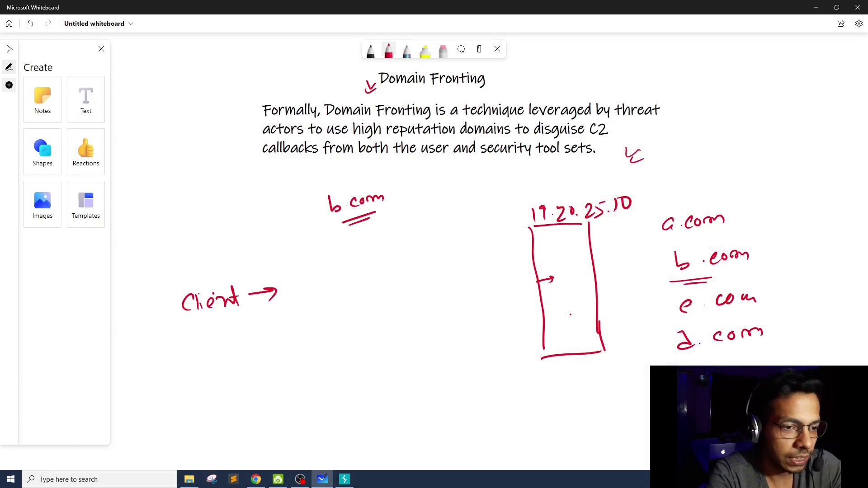
drag(584, 370, 585, 359)
drag(581, 364, 588, 364)
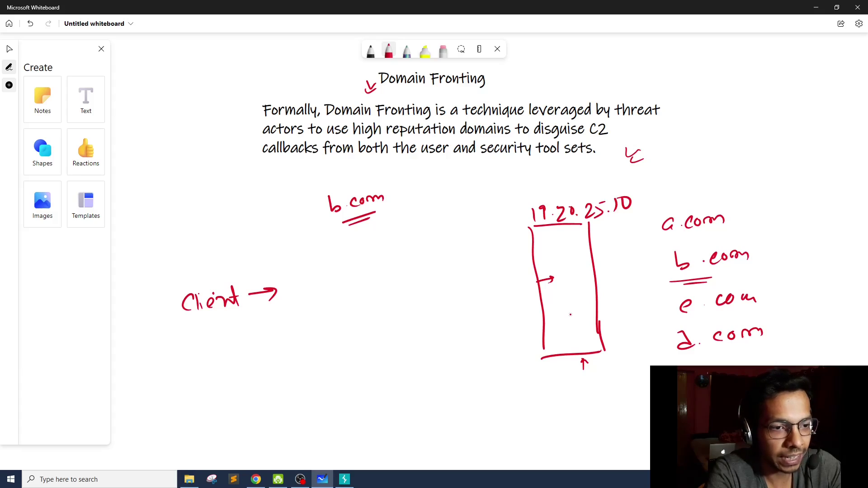
mouse_move(594, 270)
mouse_down()
mouse_move(651, 239)
mouse_move(647, 246)
mouse_up()
drag(597, 276, 648, 274)
drag(641, 270, 648, 278)
drag(597, 295, 654, 312)
drag(647, 304, 648, 315)
drag(596, 303, 651, 334)
drag(638, 326, 639, 340)
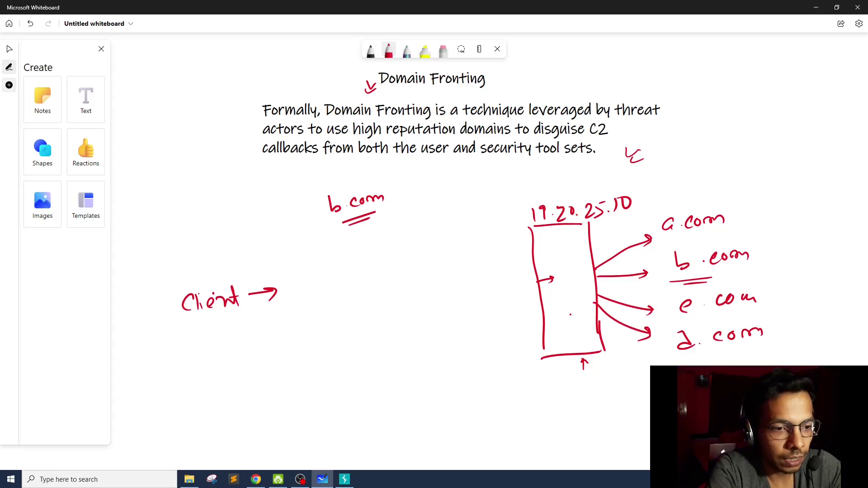
Step: Add return arrowheads on the e.com and d.com arrows and a long line back to Client
mouse_move(621, 318)
mouse_down()
mouse_move(607, 322)
mouse_move(624, 333)
mouse_up()
drag(628, 294, 632, 314)
mouse_move(430, 287)
mouse_down()
mouse_move(513, 287)
mouse_move(292, 294)
mouse_move(312, 303)
mouse_up()
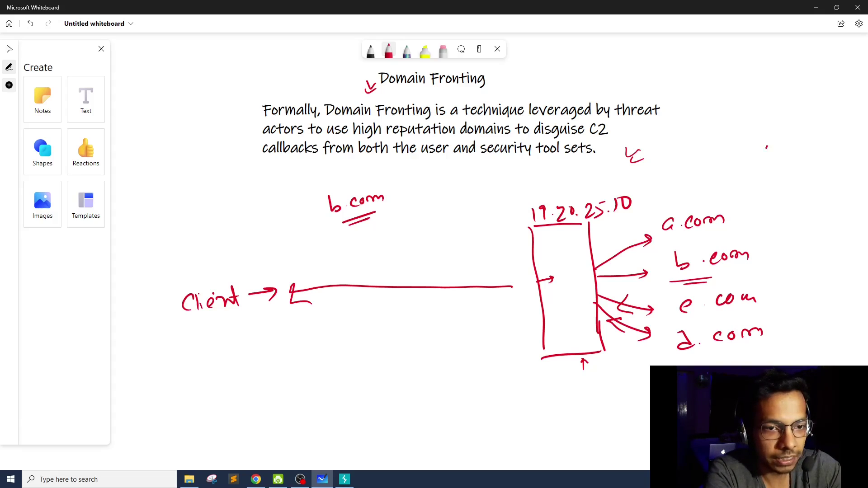
Step: Write a circled 100 at the top right of the board
drag(767, 146, 764, 158)
drag(774, 147, 787, 144)
mouse_move(794, 133)
mouse_down()
mouse_move(753, 154)
mouse_move(798, 135)
mouse_up()
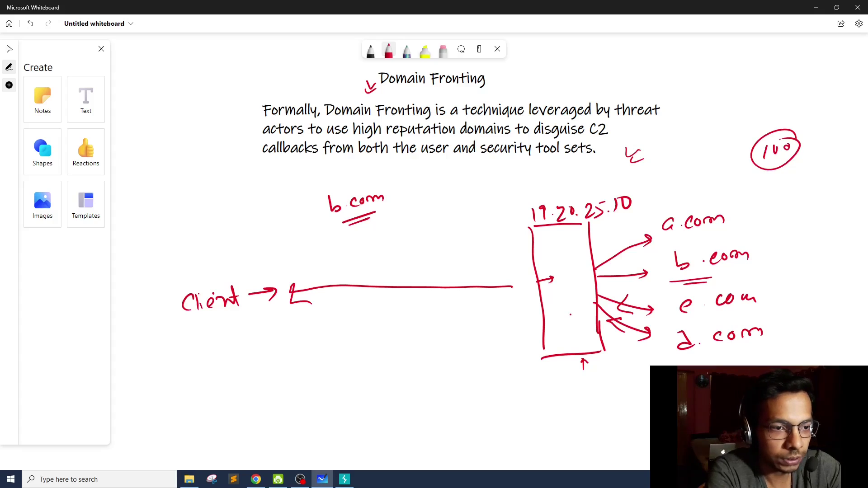
Step: Tick the IP label, underline d.com in the list, and write an underlined d.com label below
drag(581, 173, 596, 172)
click(570, 314)
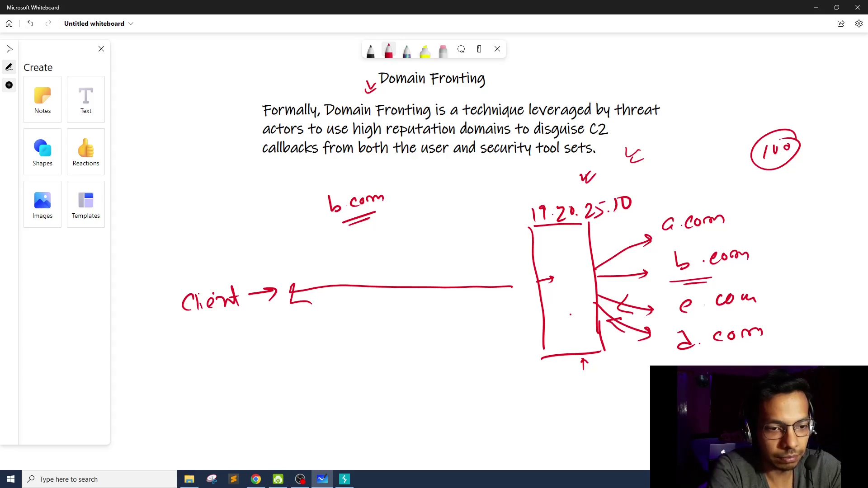
mouse_move(693, 360)
mouse_down()
mouse_move(755, 353)
mouse_move(750, 359)
mouse_up()
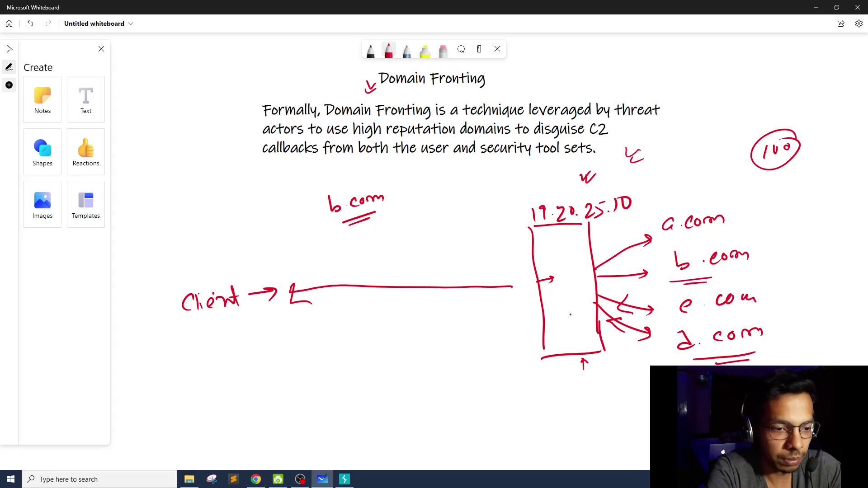
mouse_move(630, 398)
mouse_down()
mouse_move(633, 416)
mouse_move(620, 414)
mouse_move(647, 414)
mouse_up()
click(643, 412)
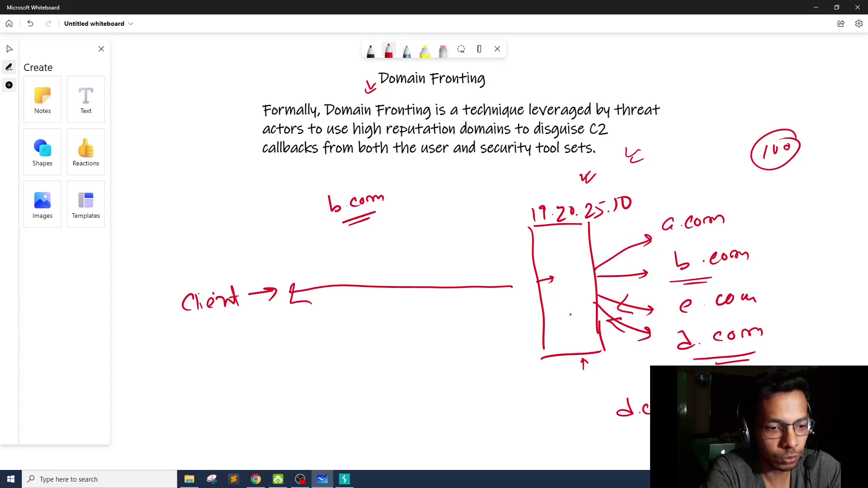
drag(622, 427, 650, 424)
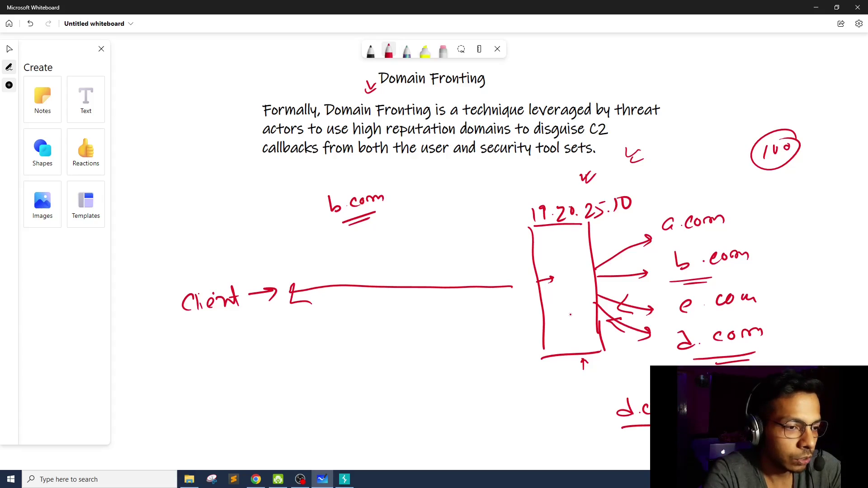
Step: Draw a narrow box over the long return line
mouse_move(409, 265)
mouse_down()
mouse_move(427, 261)
mouse_move(413, 325)
mouse_up()
drag(425, 269, 437, 327)
drag(416, 335, 444, 324)
Step: Box Client, write an underlined 'Org' above it, and tick the Domain Fronting title
mouse_move(168, 273)
mouse_down()
mouse_move(185, 330)
mouse_move(233, 262)
mouse_up()
mouse_move(233, 264)
mouse_down()
mouse_move(253, 323)
mouse_move(184, 348)
mouse_up()
drag(177, 225, 196, 221)
drag(207, 217, 212, 247)
click(231, 223)
drag(198, 259, 214, 250)
click(571, 314)
mouse_move(430, 261)
mouse_down()
mouse_move(437, 312)
mouse_move(411, 334)
mouse_move(438, 335)
mouse_up()
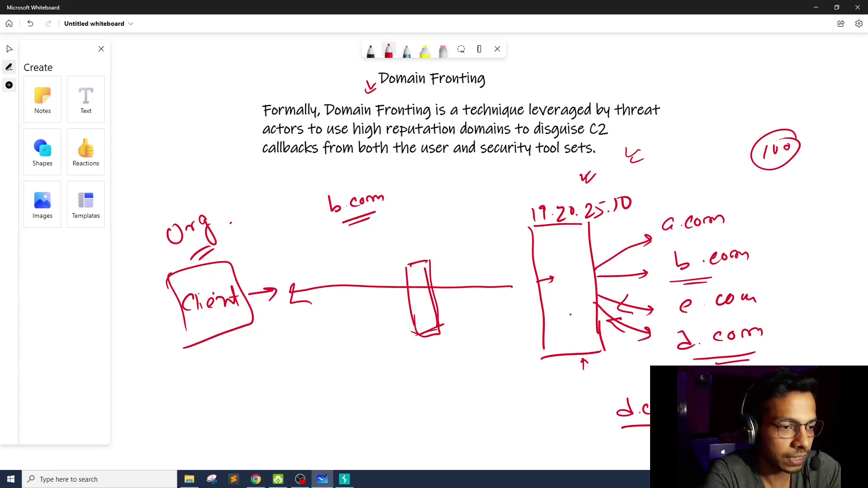
drag(499, 75, 516, 76)
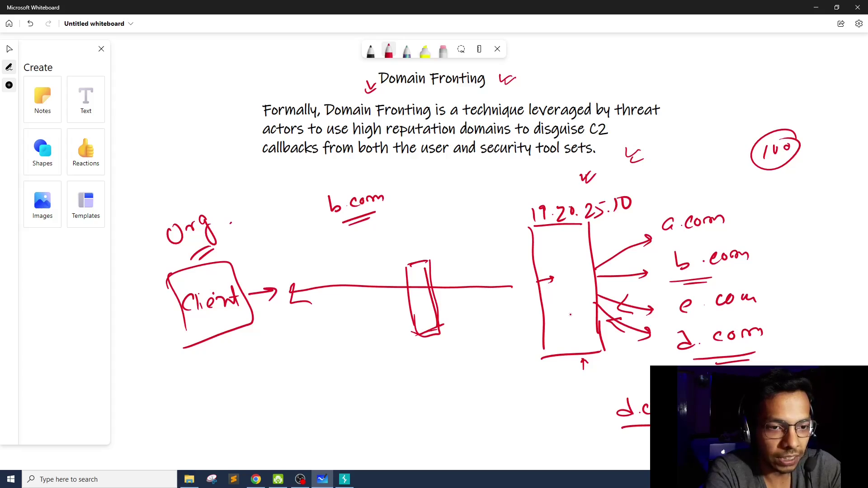
Step: Write a double-underlined nytimes.cc label beside a.com, then underline and box the bottom-right d.com note
mouse_move(743, 206)
mouse_down()
mouse_move(757, 202)
mouse_move(764, 213)
mouse_move(771, 199)
mouse_move(837, 199)
mouse_up()
mouse_move(763, 224)
mouse_down()
mouse_move(806, 221)
mouse_move(804, 233)
mouse_up()
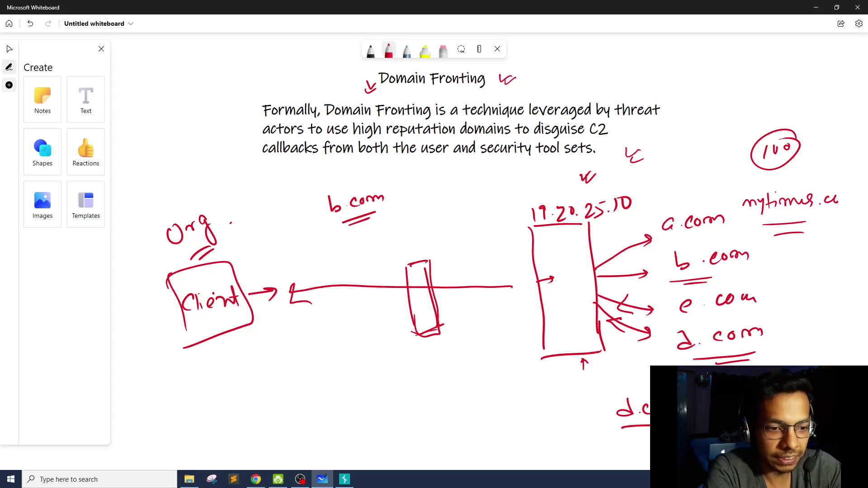
drag(627, 430, 651, 433)
drag(638, 434, 651, 442)
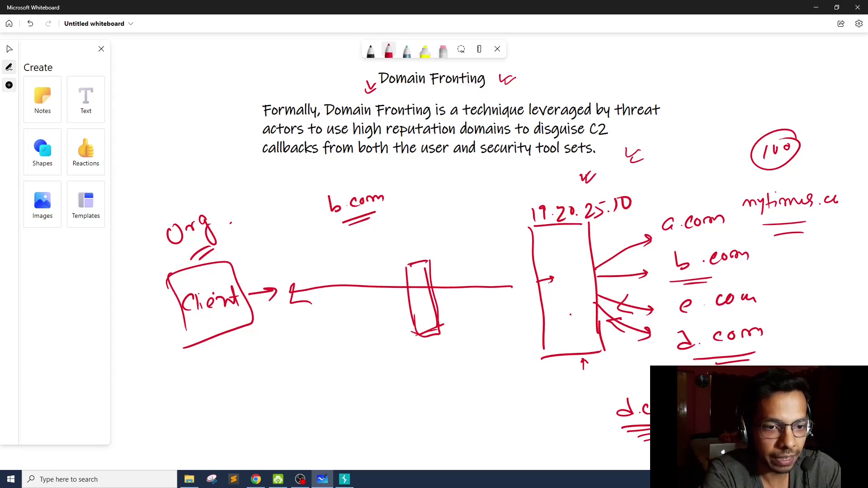
drag(774, 236, 809, 234)
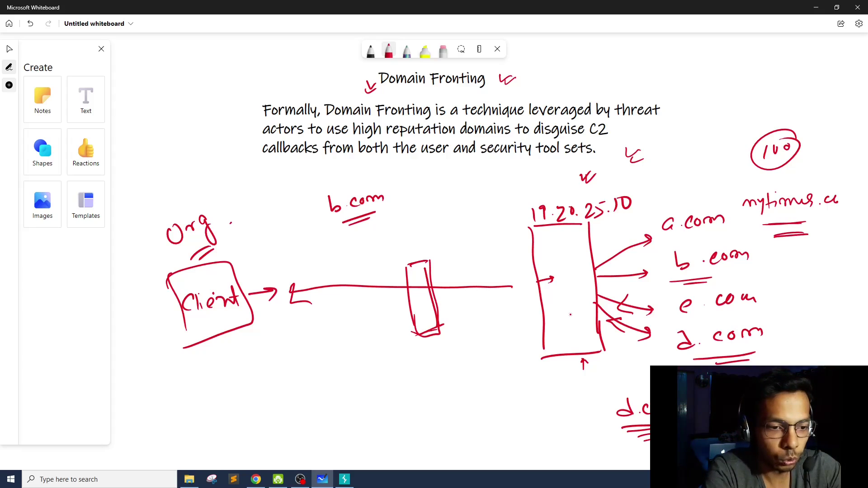
mouse_move(615, 437)
mouse_down()
mouse_move(607, 383)
mouse_move(651, 376)
mouse_up()
drag(623, 449, 652, 446)
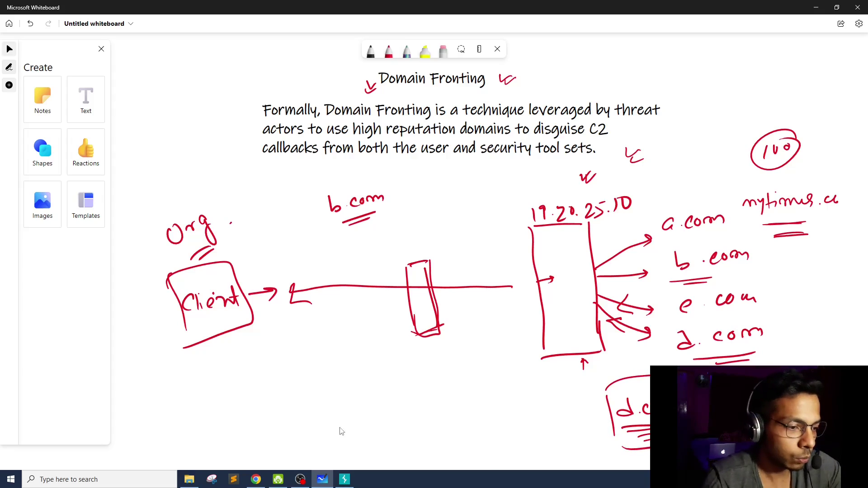
click(348, 483)
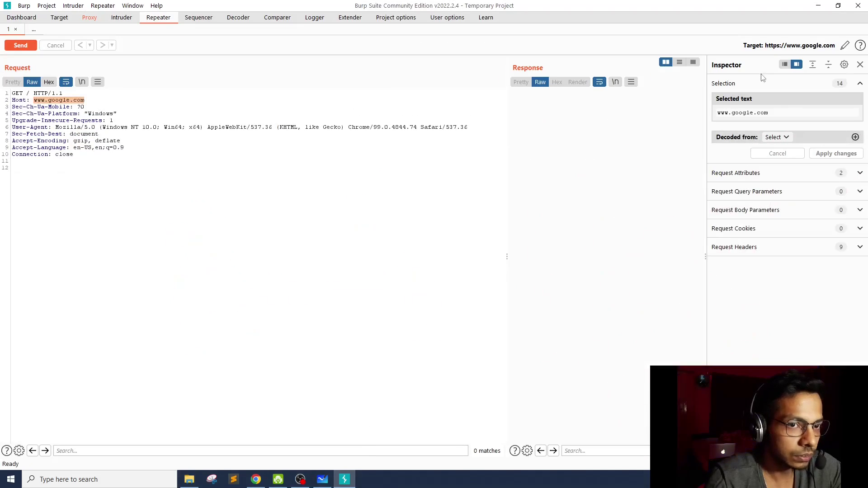
drag(16, 100, 153, 192)
click(153, 191)
drag(34, 100, 120, 103)
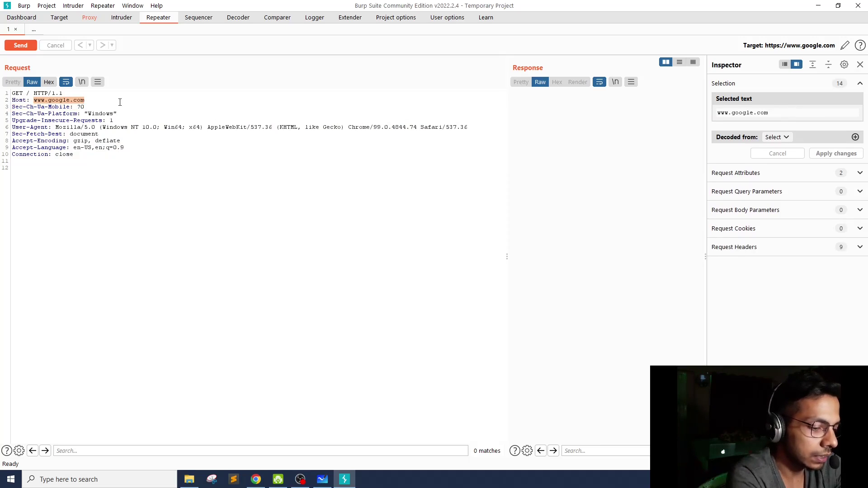
text(d)
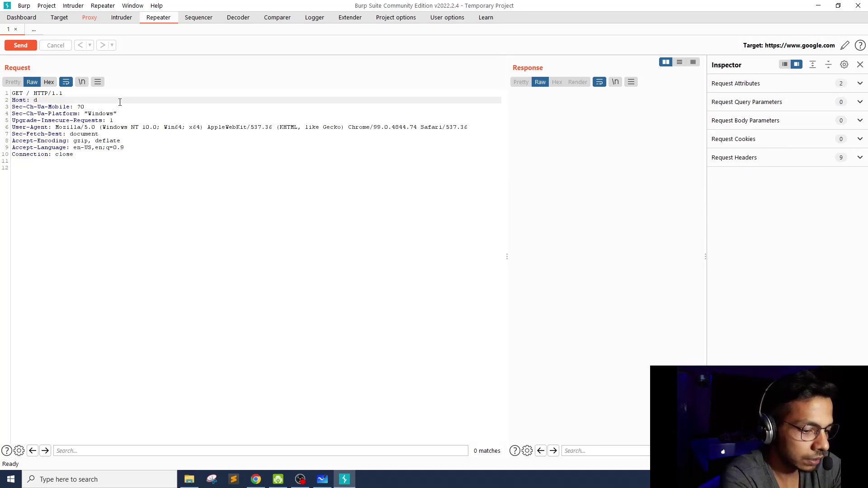
text(.com)
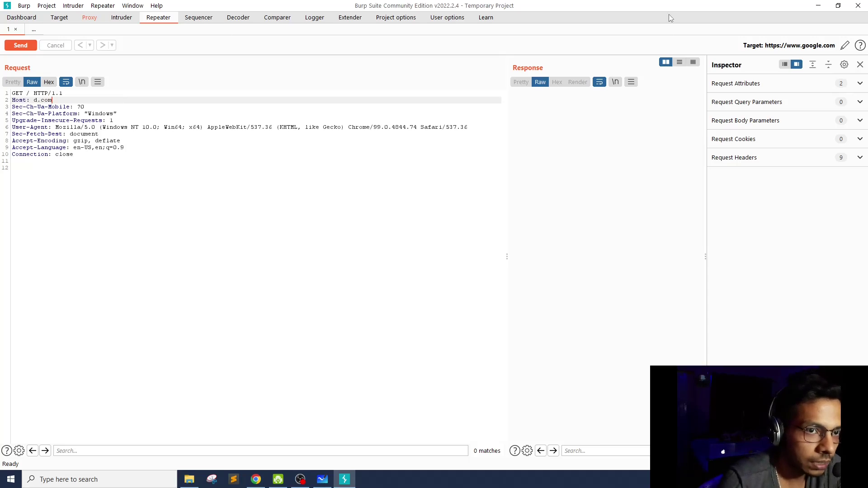
double_click(670, 13)
click(671, 112)
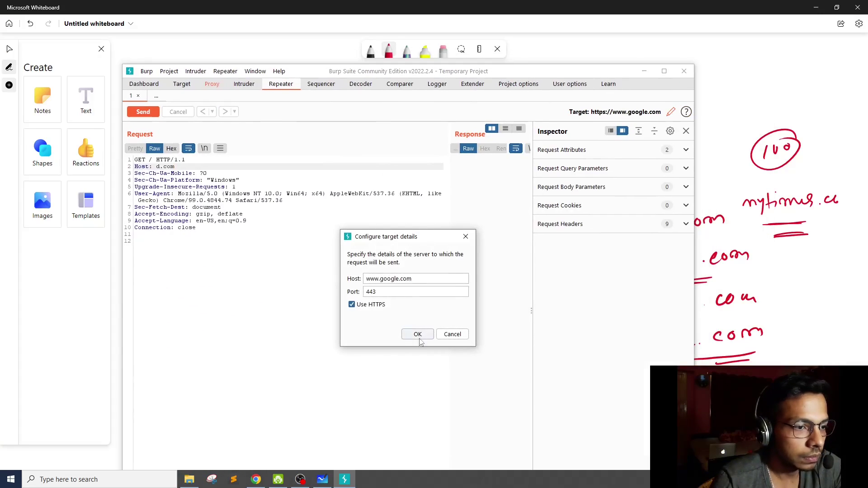
click(420, 278)
drag(382, 279, 414, 292)
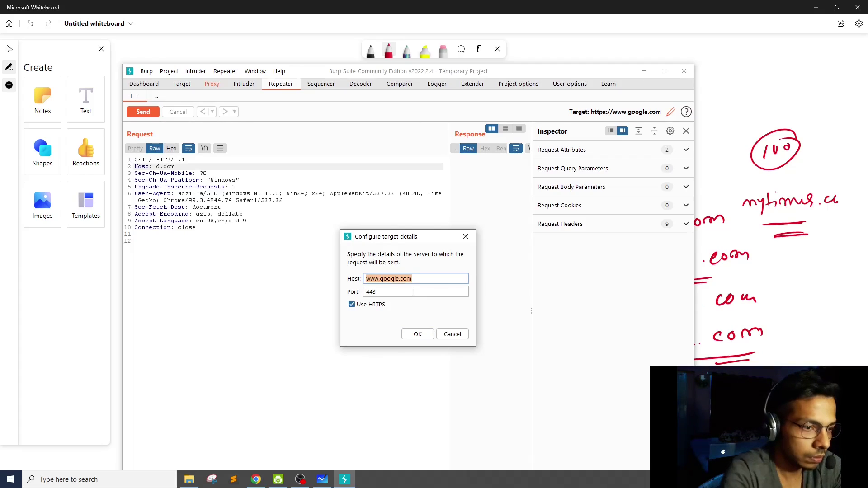
key(End)
key(shift+Left)
key(shift+Left)
key(shift+Left)
key(shift+Left)
key(shift+Left)
key(shift+Left)
key(shift+Left)
key(shift+Left)
key(shift+Left)
key(shift+Left)
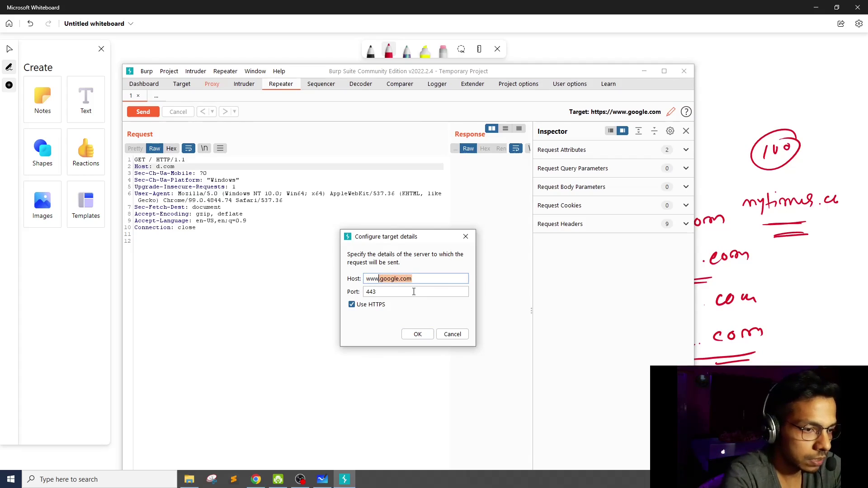
text(nytimesco)
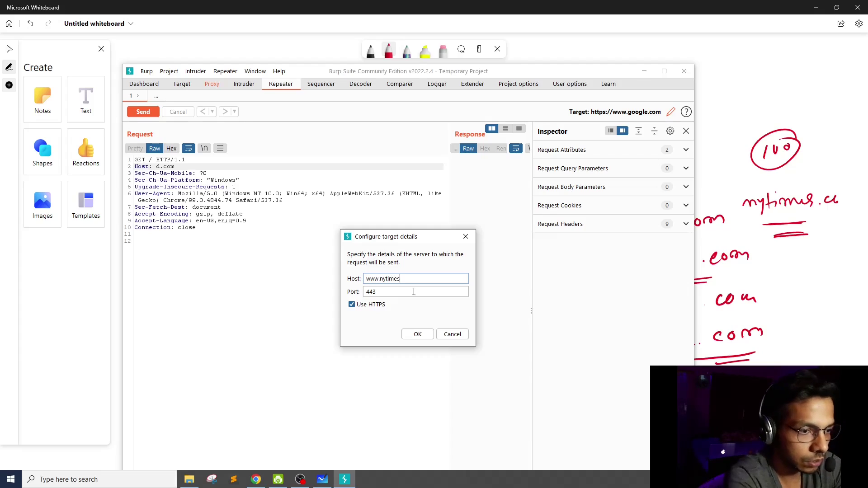
key(BackSpace)
key(BackSpace)
text(.com)
click(417, 334)
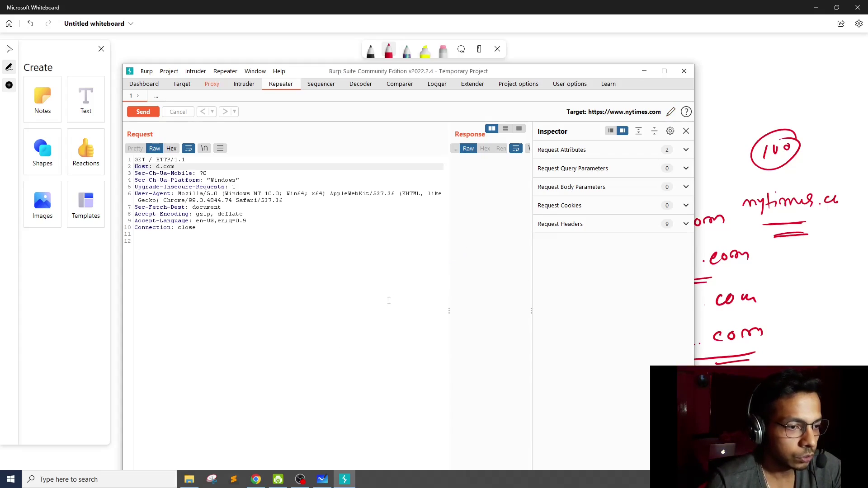
Step: Reposition the Burp Suite window, deselect the request text, and minimize it
drag(398, 71, 383, 53)
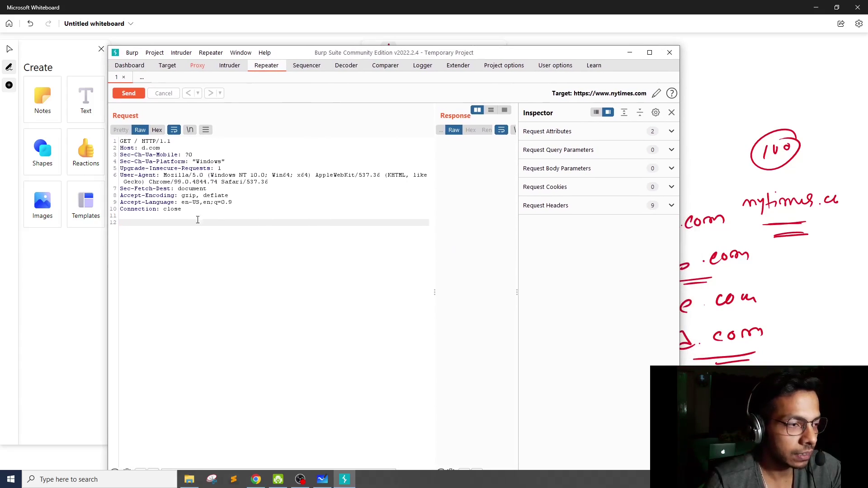
drag(162, 258, 120, 159)
click(246, 291)
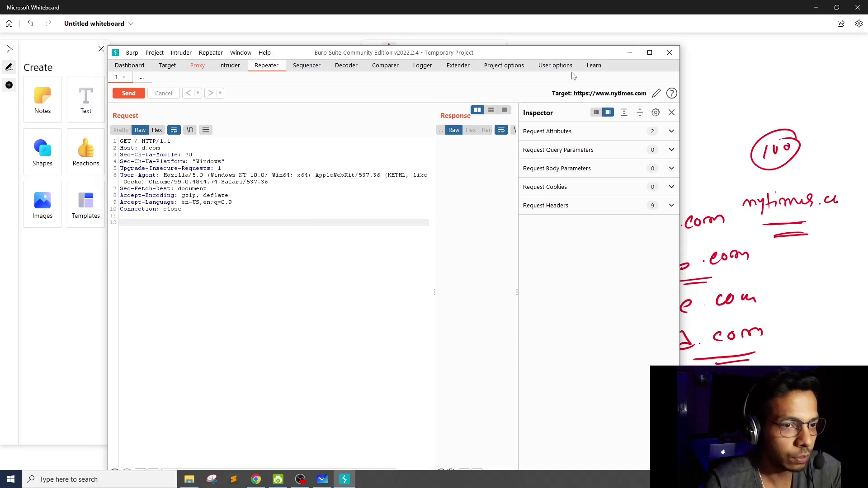
click(630, 52)
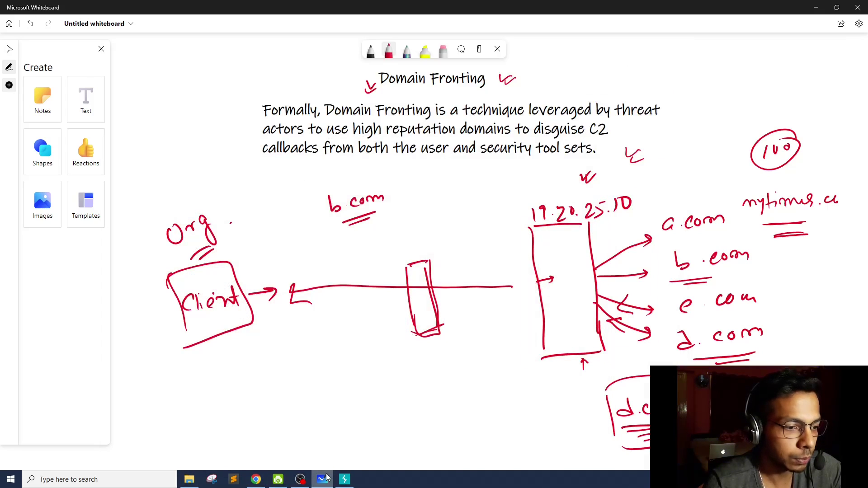
Step: Draw a red check mark above the small middle rectangle
click(346, 480)
click(629, 52)
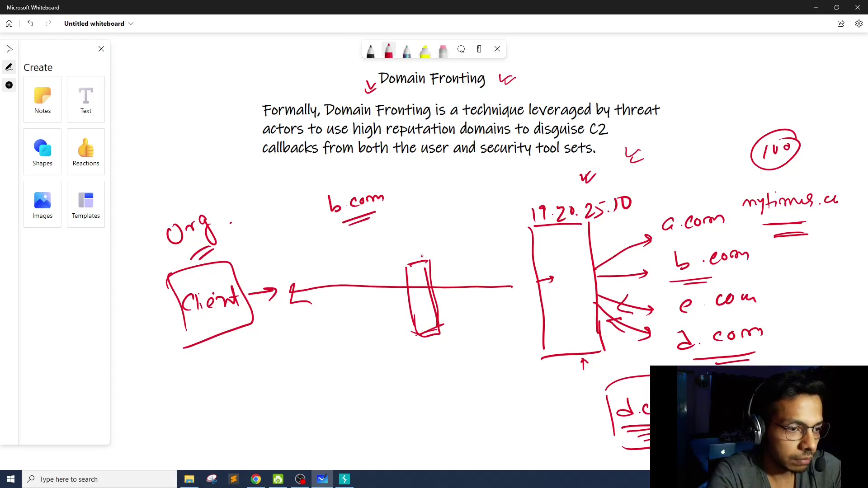
mouse_move(421, 232)
mouse_down()
mouse_move(432, 247)
mouse_move(443, 231)
mouse_up()
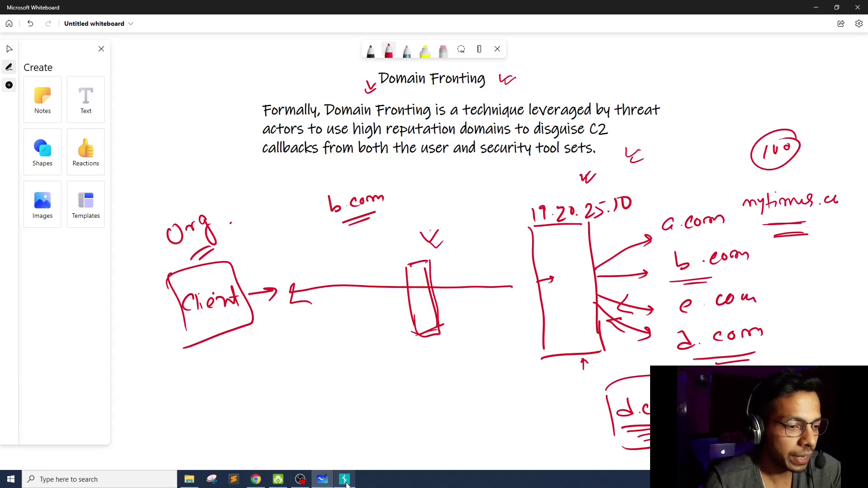
Step: Add a red '=' double line after the nytimes label
click(346, 483)
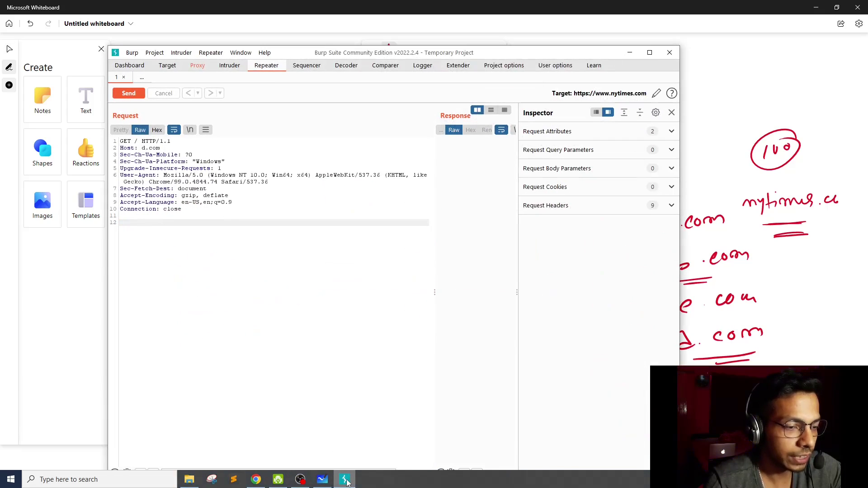
click(630, 53)
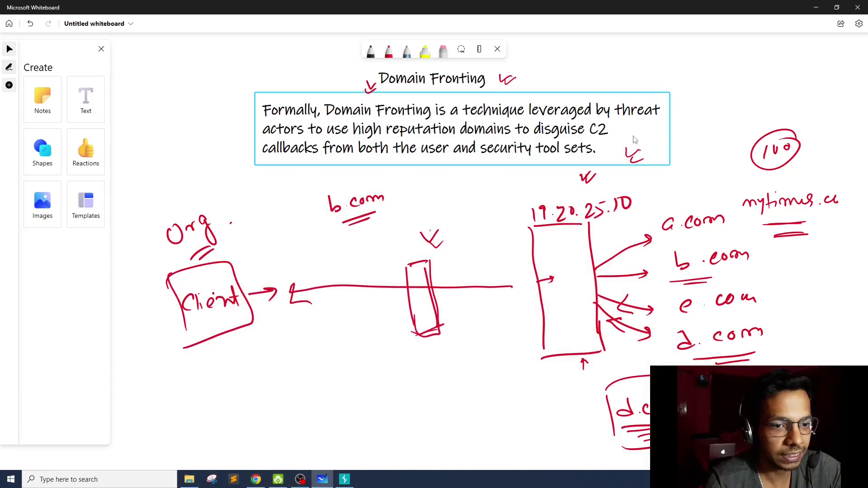
click(633, 134)
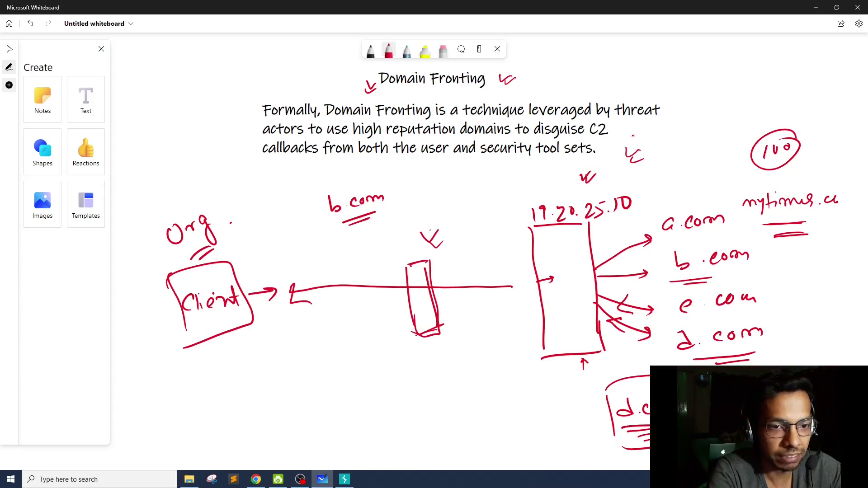
drag(824, 224, 837, 221)
drag(817, 233, 834, 229)
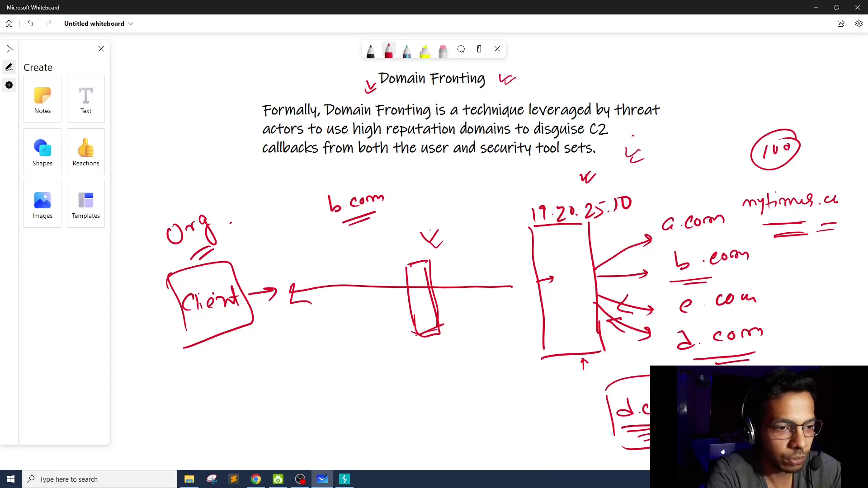
Step: Mark the arrow entering the tall box with red strokes, then restore Burp Suite
drag(517, 271, 540, 266)
mouse_move(546, 260)
mouse_down()
mouse_move(535, 276)
mouse_move(557, 265)
mouse_up()
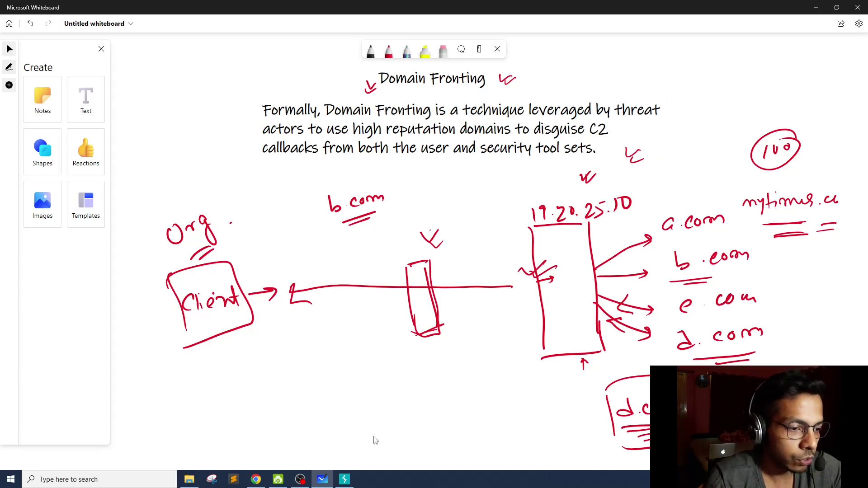
click(345, 479)
Step: Highlight d.com on the request's Host header line, then minimize Burp Suite
mouse_move(202, 252)
mouse_down()
mouse_move(136, 209)
mouse_move(118, 141)
mouse_move(199, 245)
mouse_up()
drag(142, 148, 161, 148)
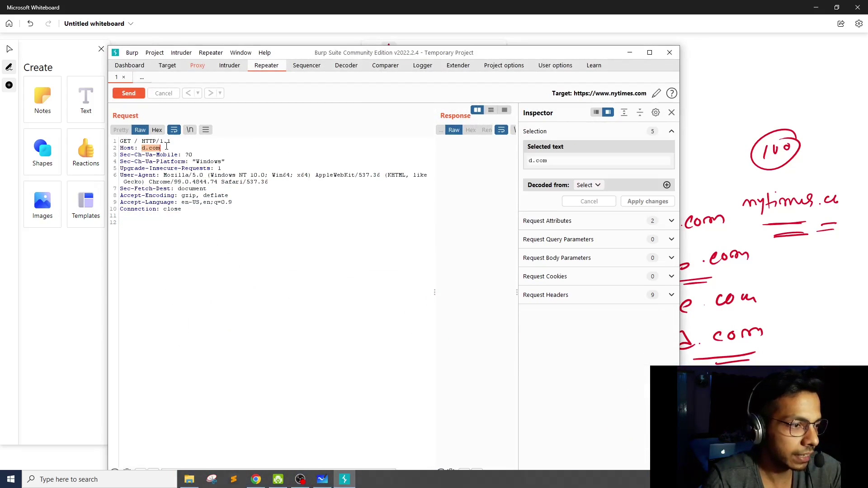
click(175, 148)
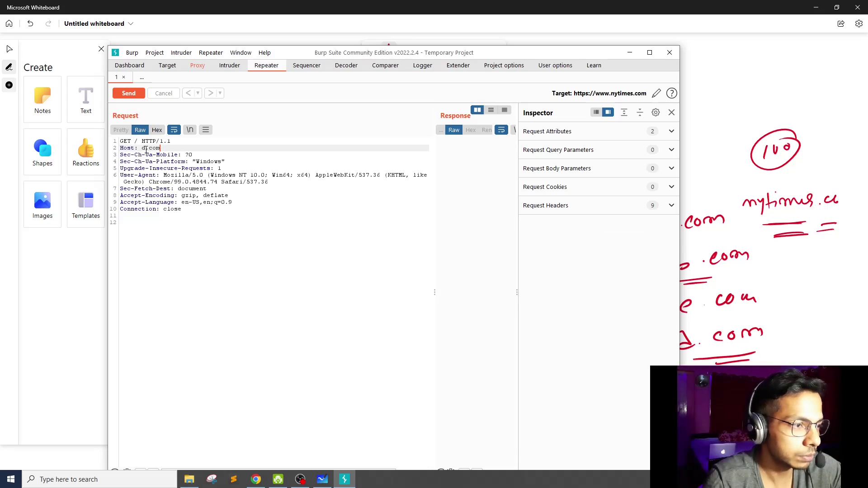
drag(142, 148, 197, 147)
click(629, 52)
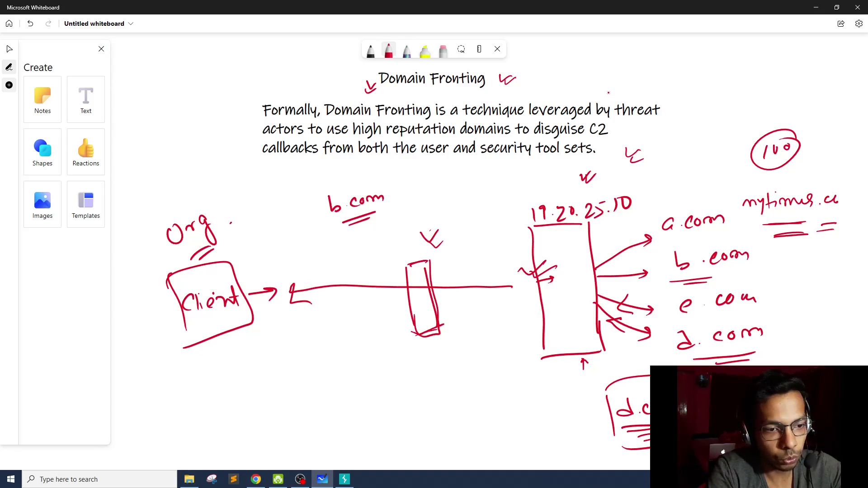
Step: Draw red arrows from the server to d.com and back to the client, plus a rectangle enclosing the middle box
drag(600, 312, 662, 355)
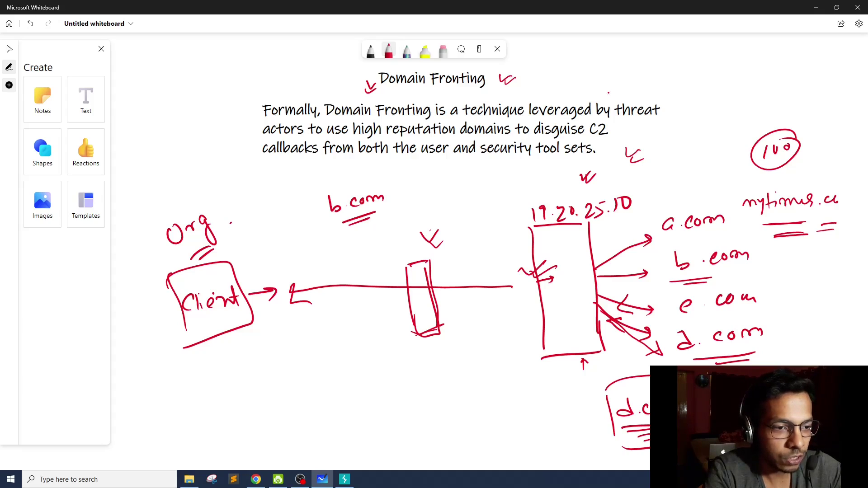
mouse_move(543, 307)
mouse_down()
mouse_move(471, 284)
mouse_move(302, 278)
mouse_move(318, 291)
mouse_up()
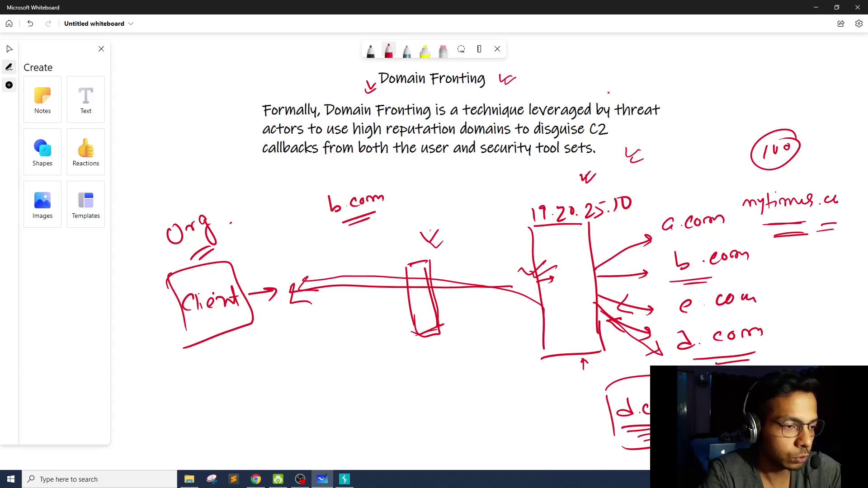
drag(387, 256, 392, 362)
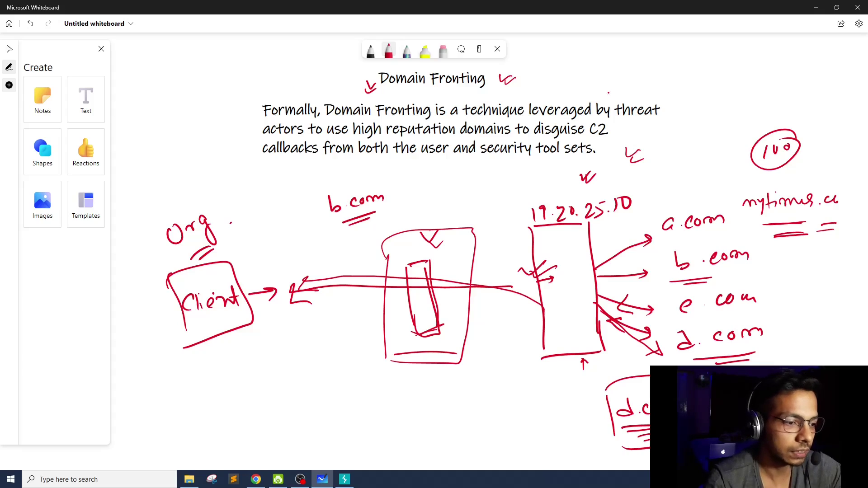
key(Escape)
click(540, 278)
click(509, 369)
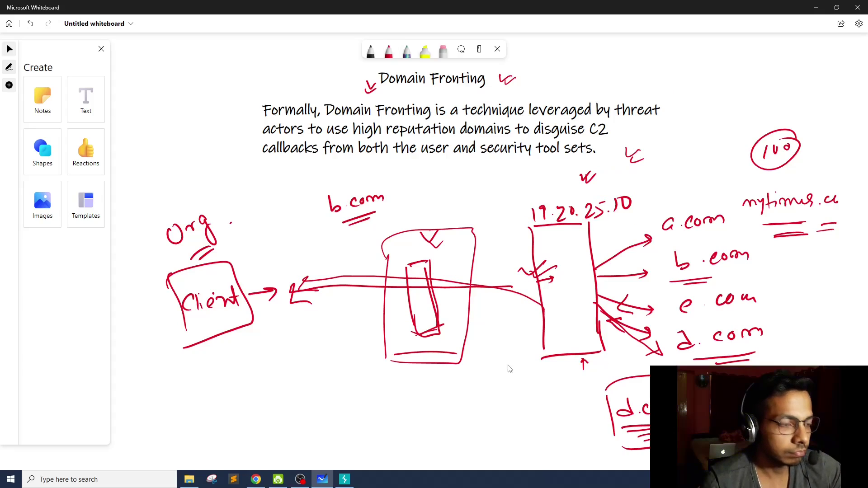